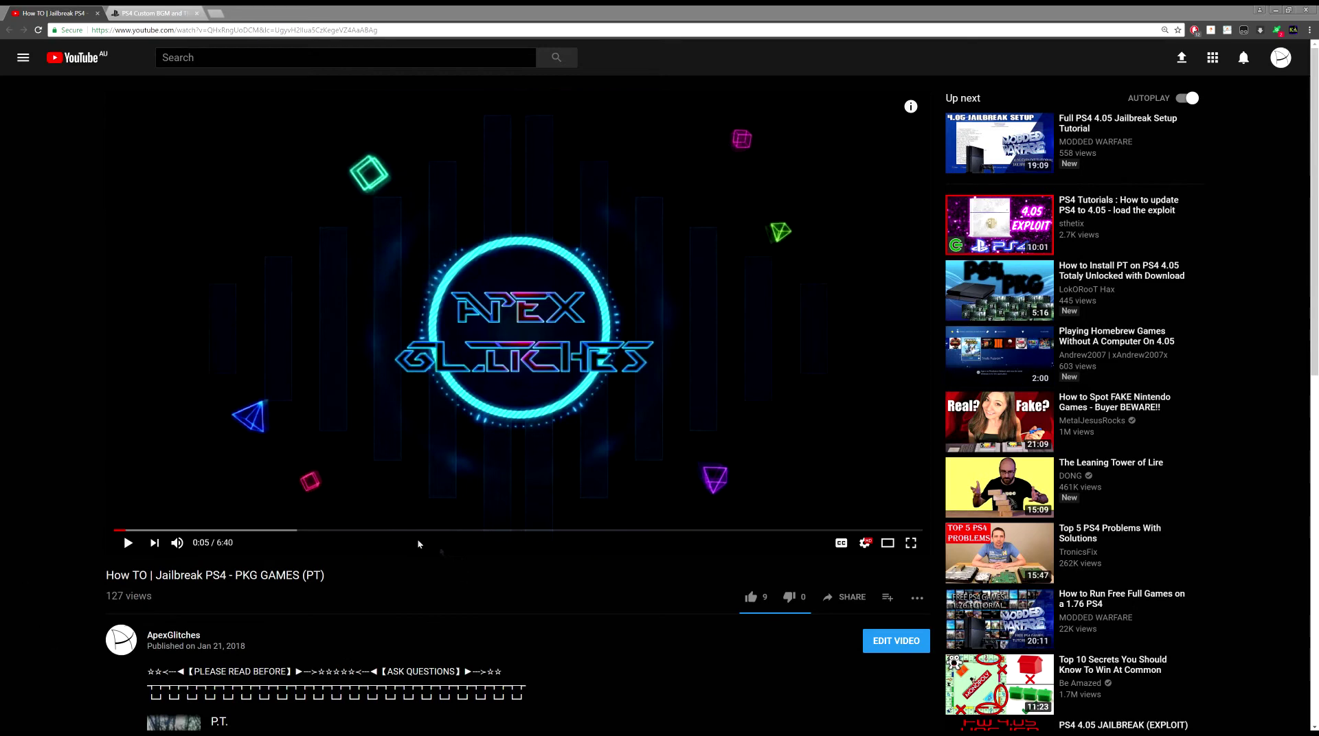
Switch to the PSXHAX Custom BGM and Themes article and scroll to its example theme screenshots
{"action": "left_click", "coordinate": [167, 9]}
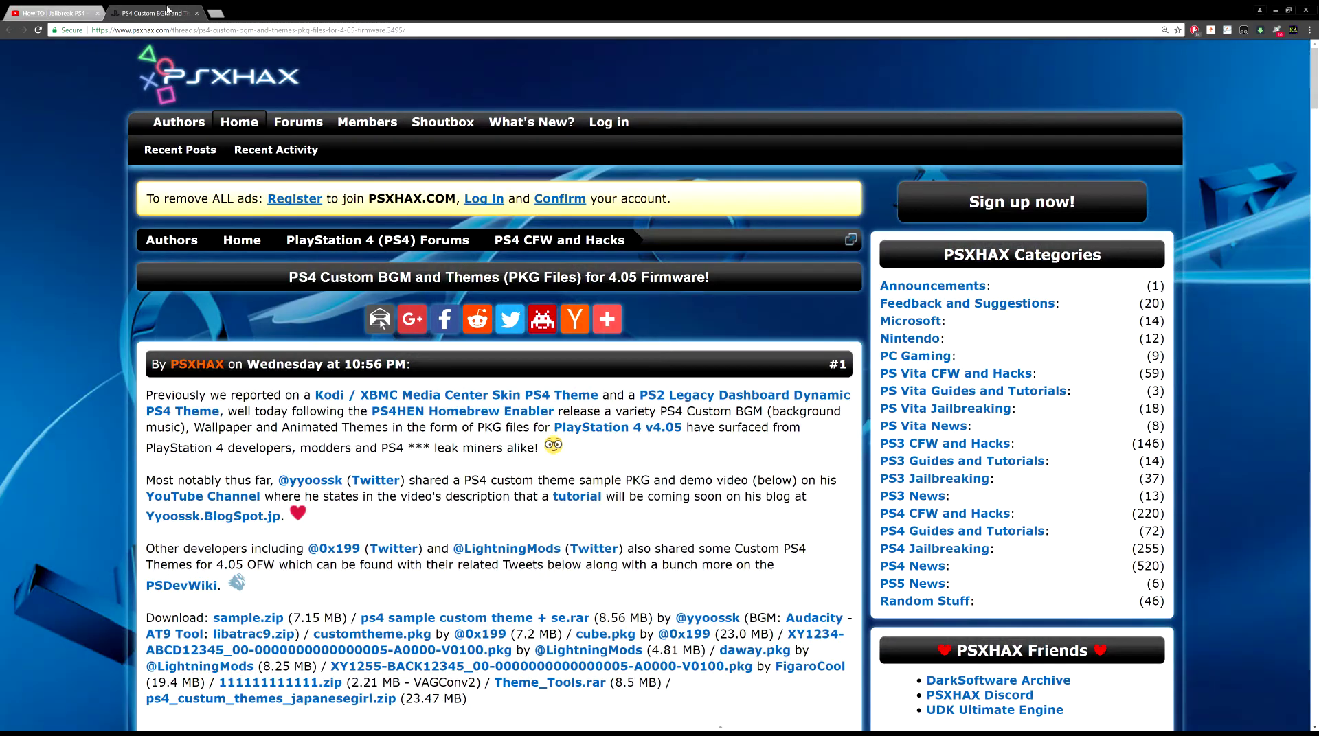
{"action": "scroll", "coordinate": [238, 311], "scroll_direction": "down", "scroll_amount": 3}
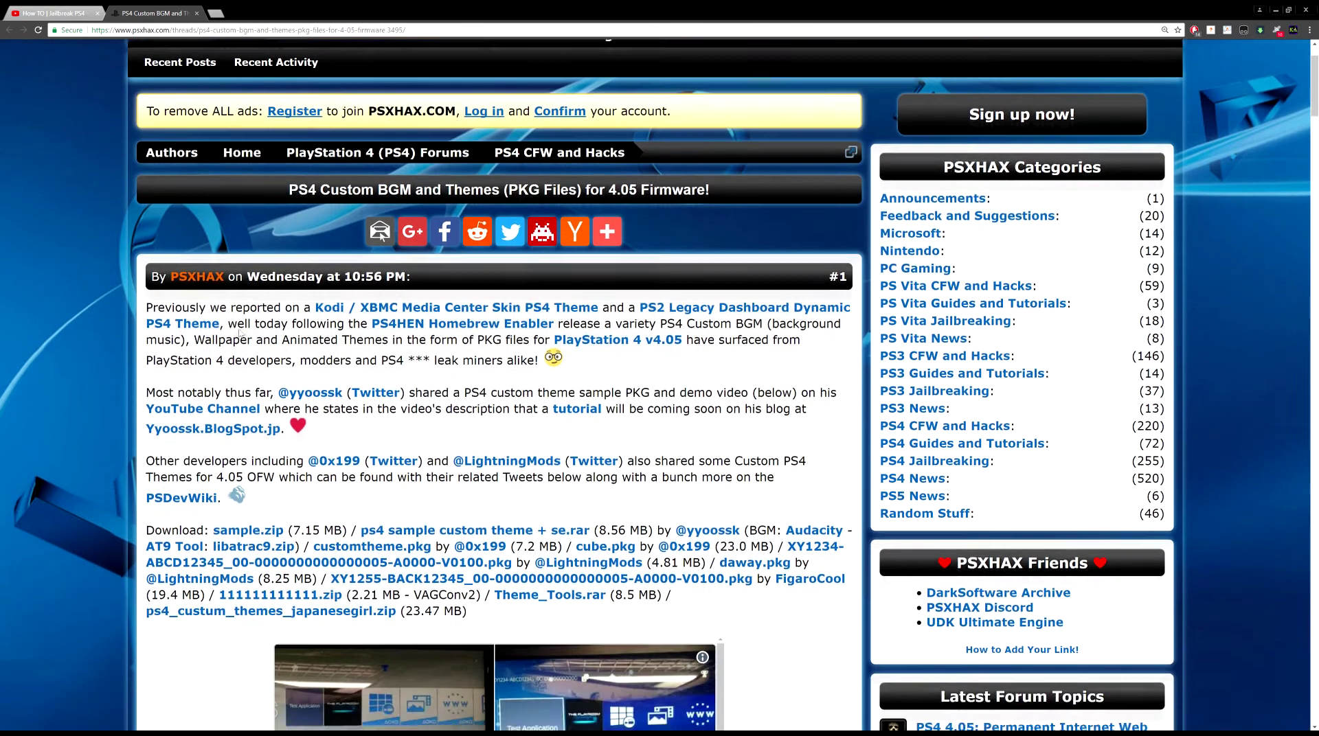
{"action": "scroll", "coordinate": [239, 333], "scroll_direction": "down", "scroll_amount": 5}
{"action": "scroll", "coordinate": [318, 424], "scroll_direction": "down", "scroll_amount": 4}
{"action": "scroll", "coordinate": [317, 424], "scroll_direction": "down", "scroll_amount": 5}
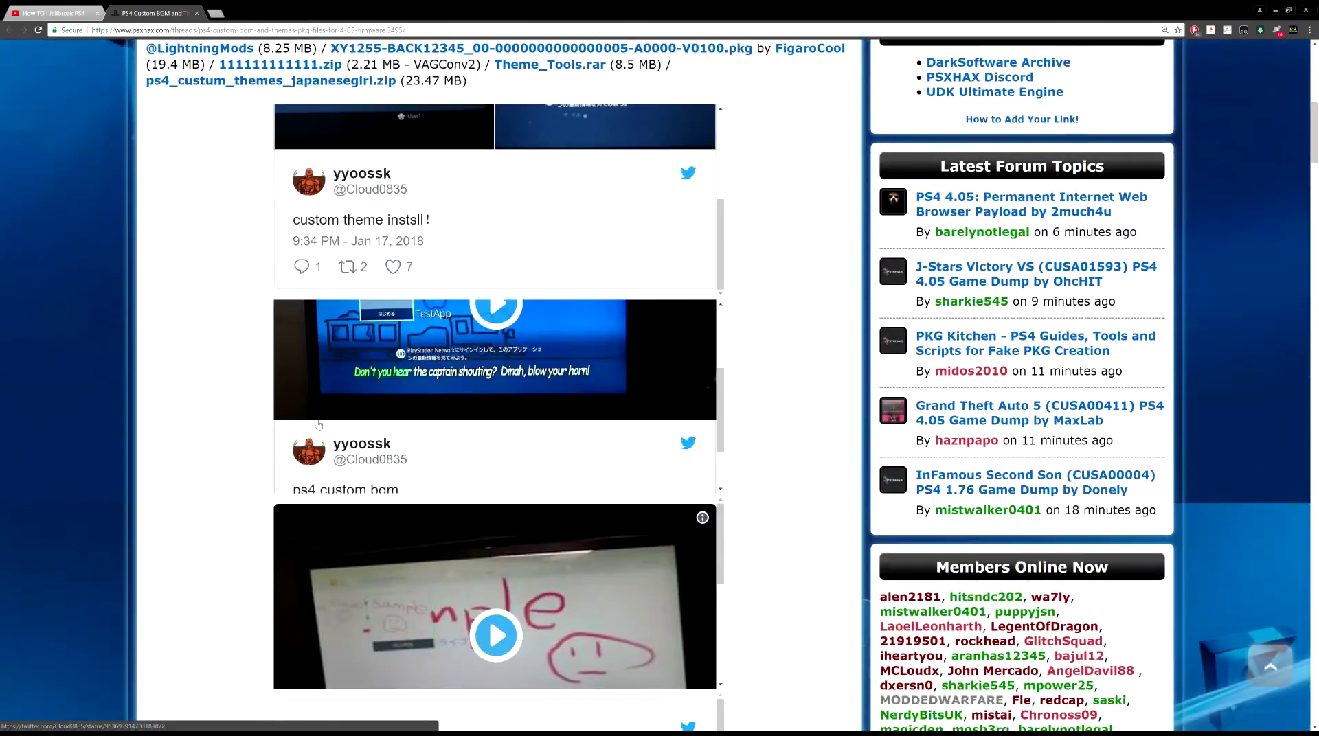
{"action": "scroll", "coordinate": [318, 424], "scroll_direction": "down", "scroll_amount": 2}
{"action": "scroll", "coordinate": [331, 422], "scroll_direction": "down", "scroll_amount": 2}
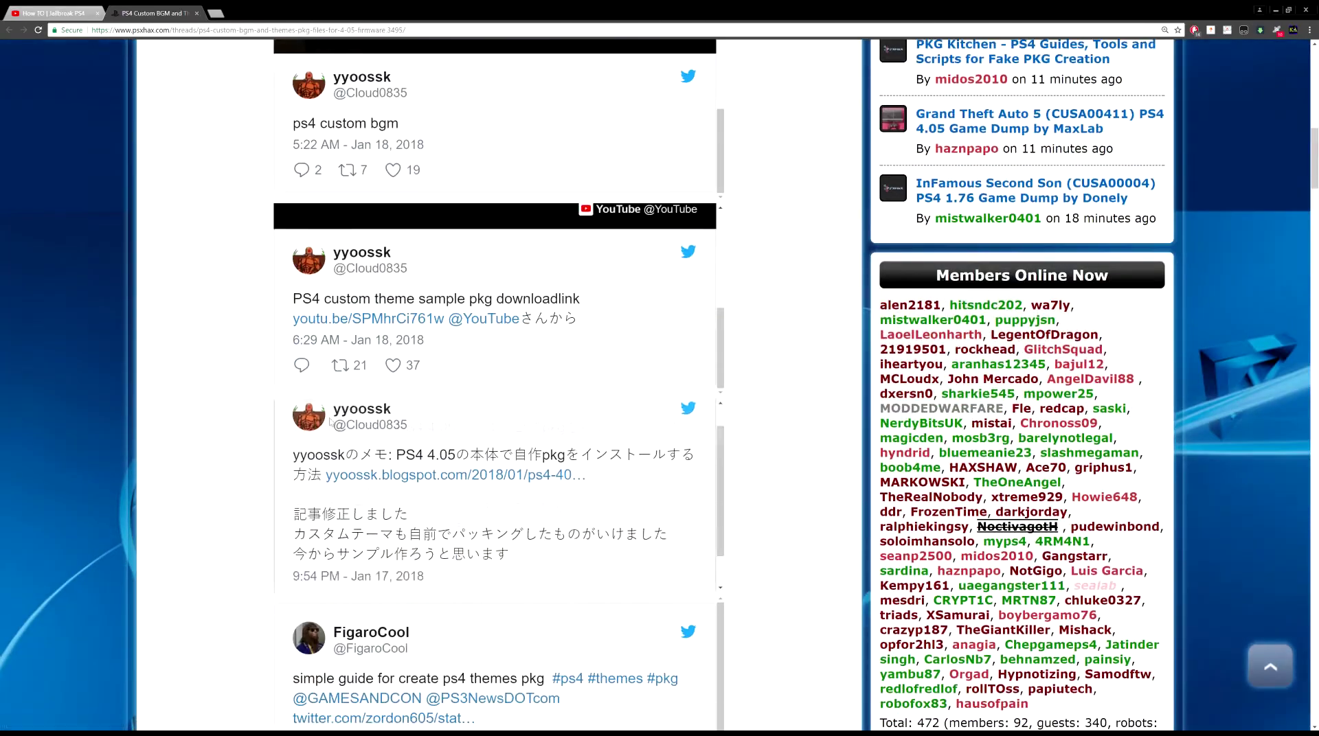
{"action": "scroll", "coordinate": [331, 422], "scroll_direction": "down", "scroll_amount": 4}
{"action": "scroll", "coordinate": [200, 408], "scroll_direction": "down", "scroll_amount": 4}
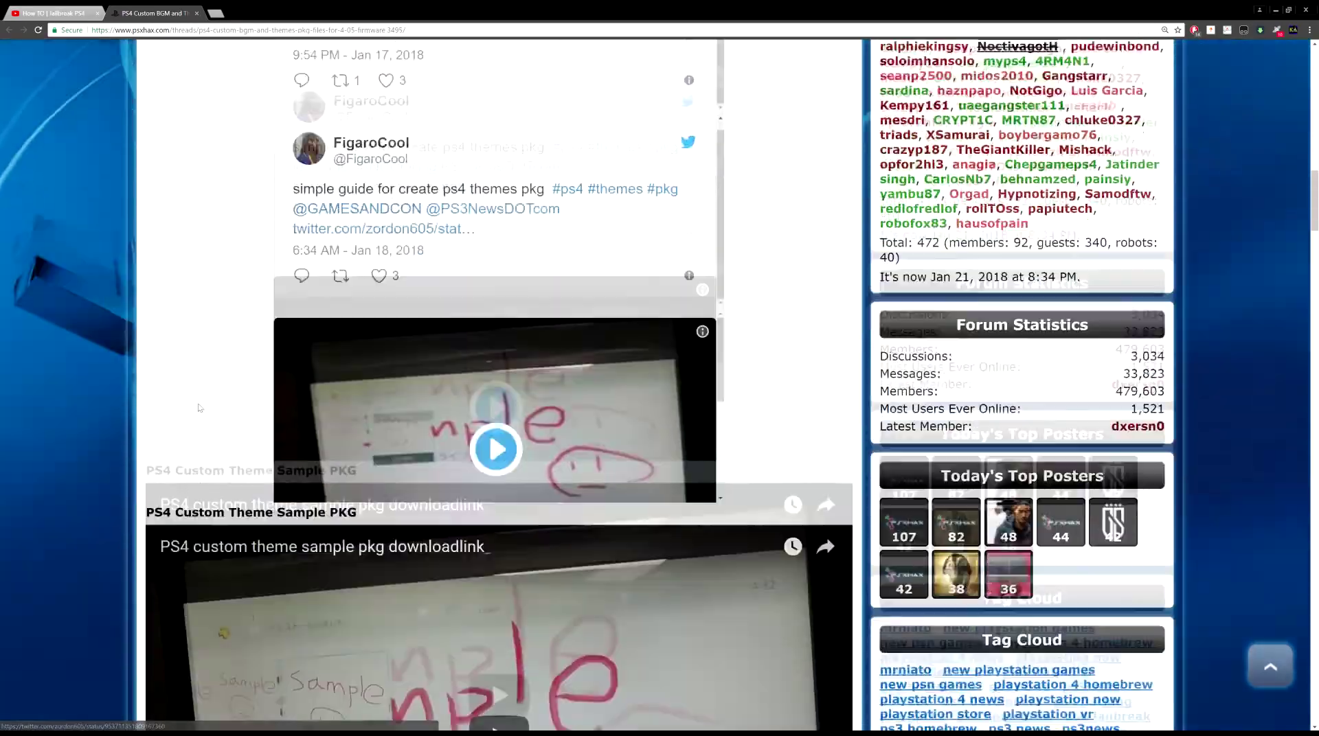
{"action": "scroll", "coordinate": [199, 408], "scroll_direction": "down", "scroll_amount": 14}
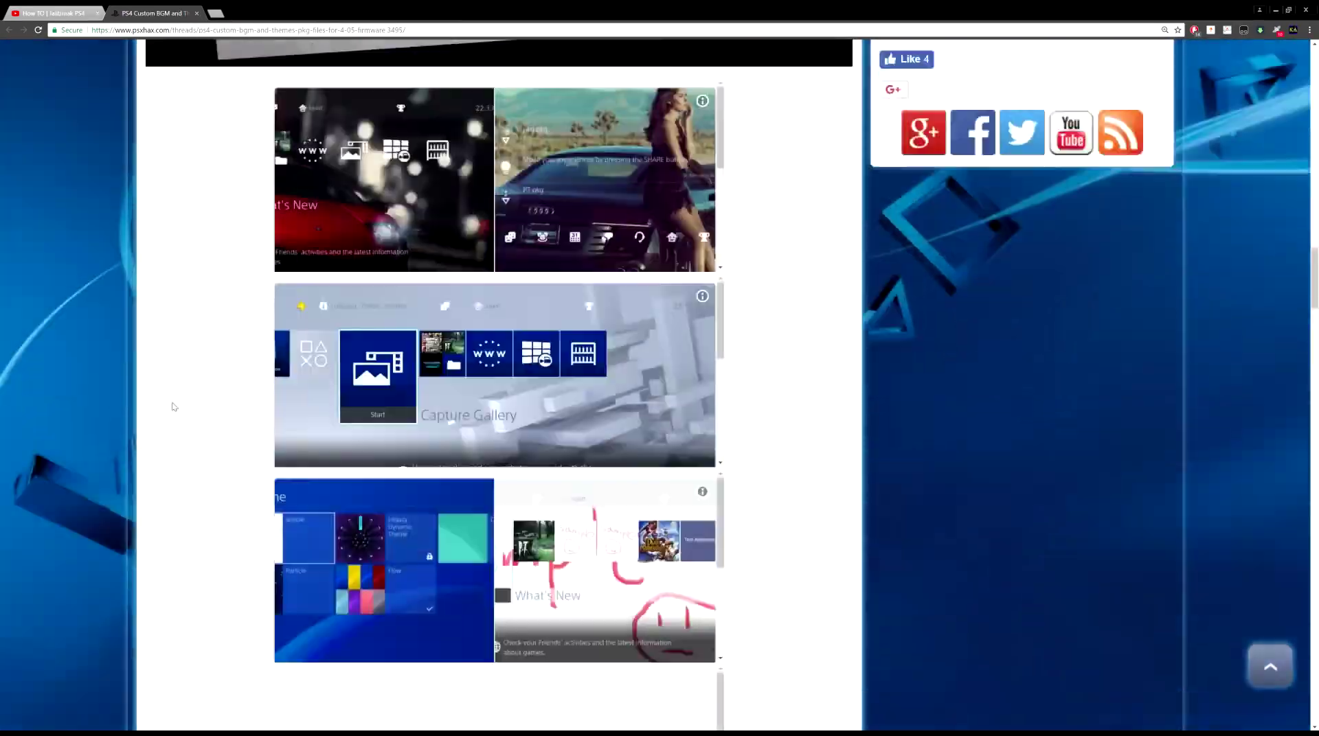
{"action": "scroll", "coordinate": [173, 407], "scroll_direction": "down", "scroll_amount": 2}
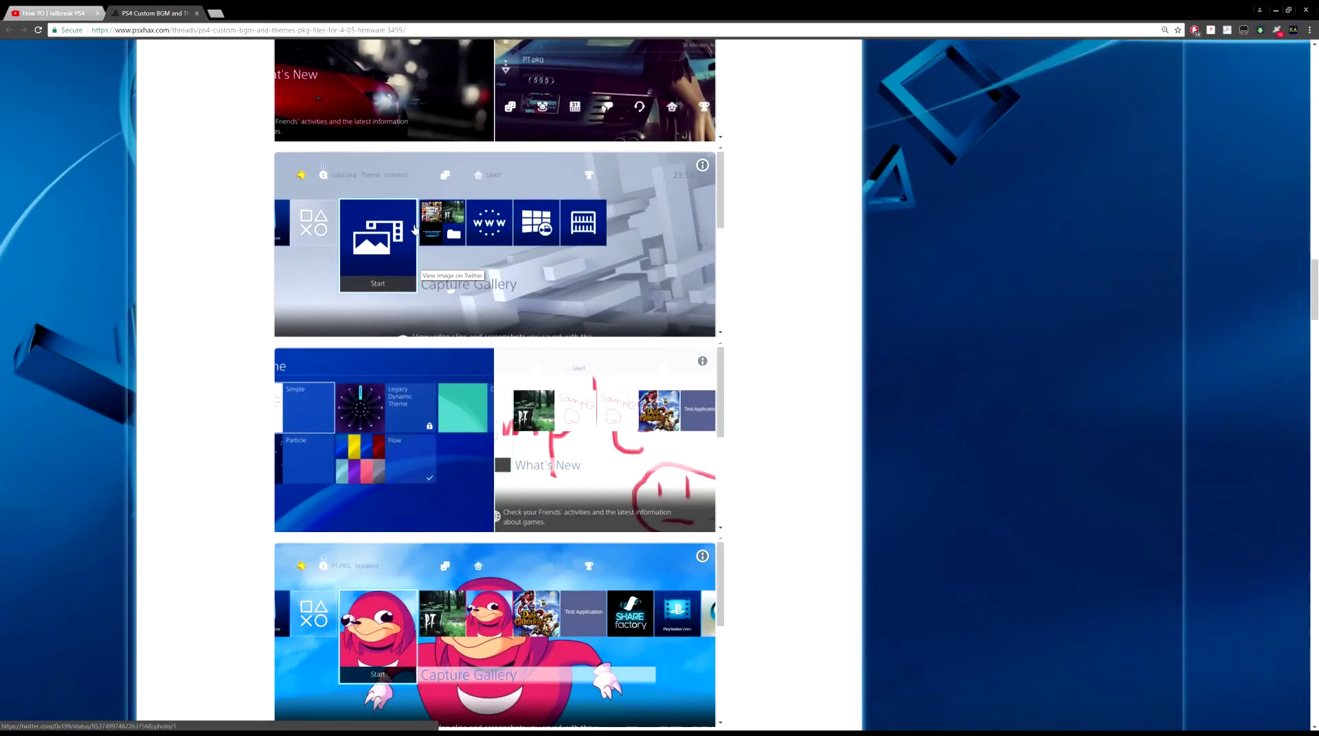
{"action": "scroll", "coordinate": [749, 226], "scroll_direction": "down", "scroll_amount": 5}
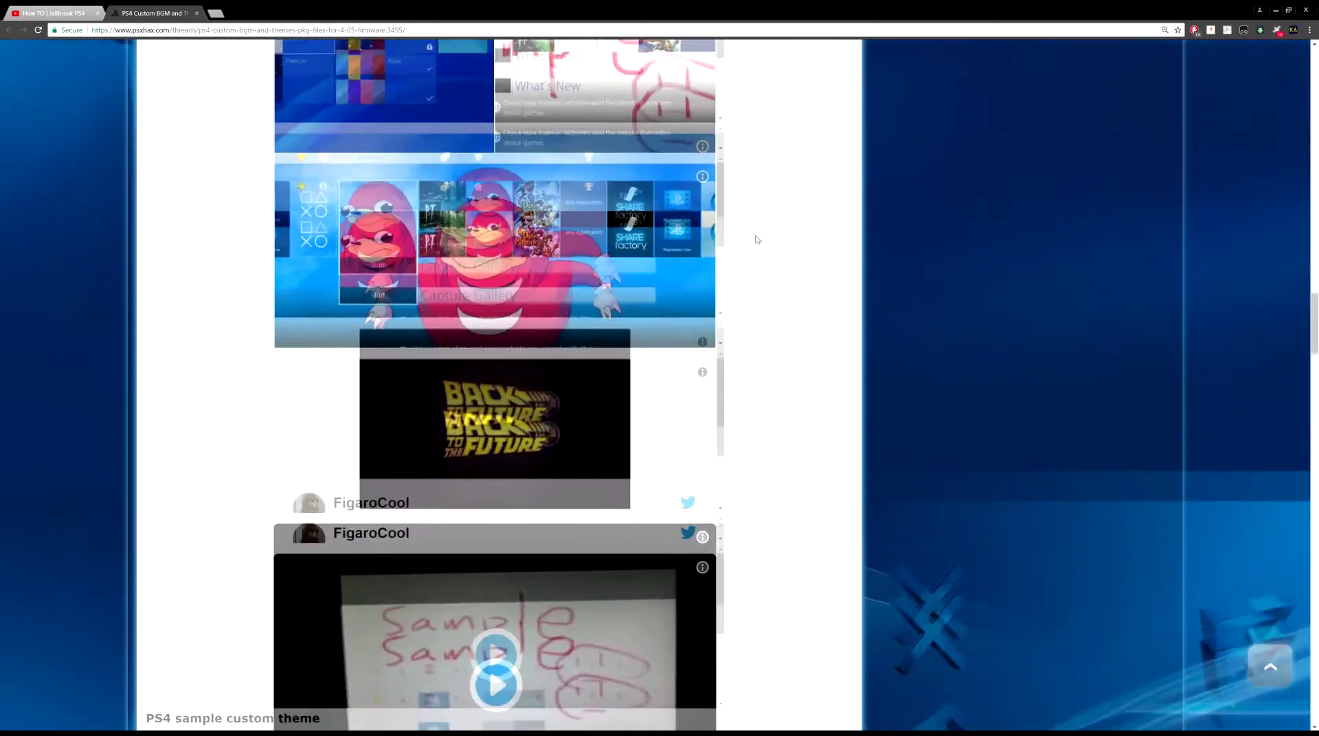
{"action": "scroll", "coordinate": [762, 244], "scroll_direction": "down", "scroll_amount": 6}
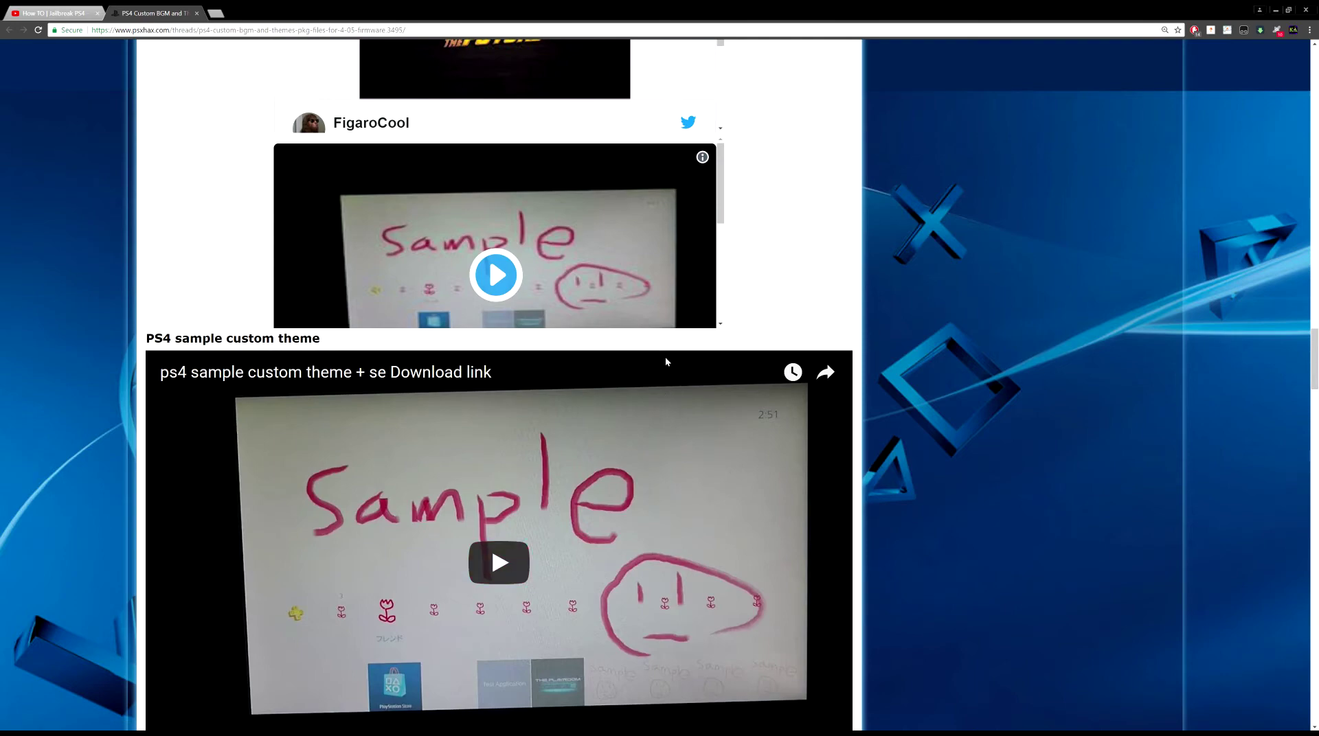
{"action": "scroll", "coordinate": [780, 269], "scroll_direction": "up", "scroll_amount": 7}
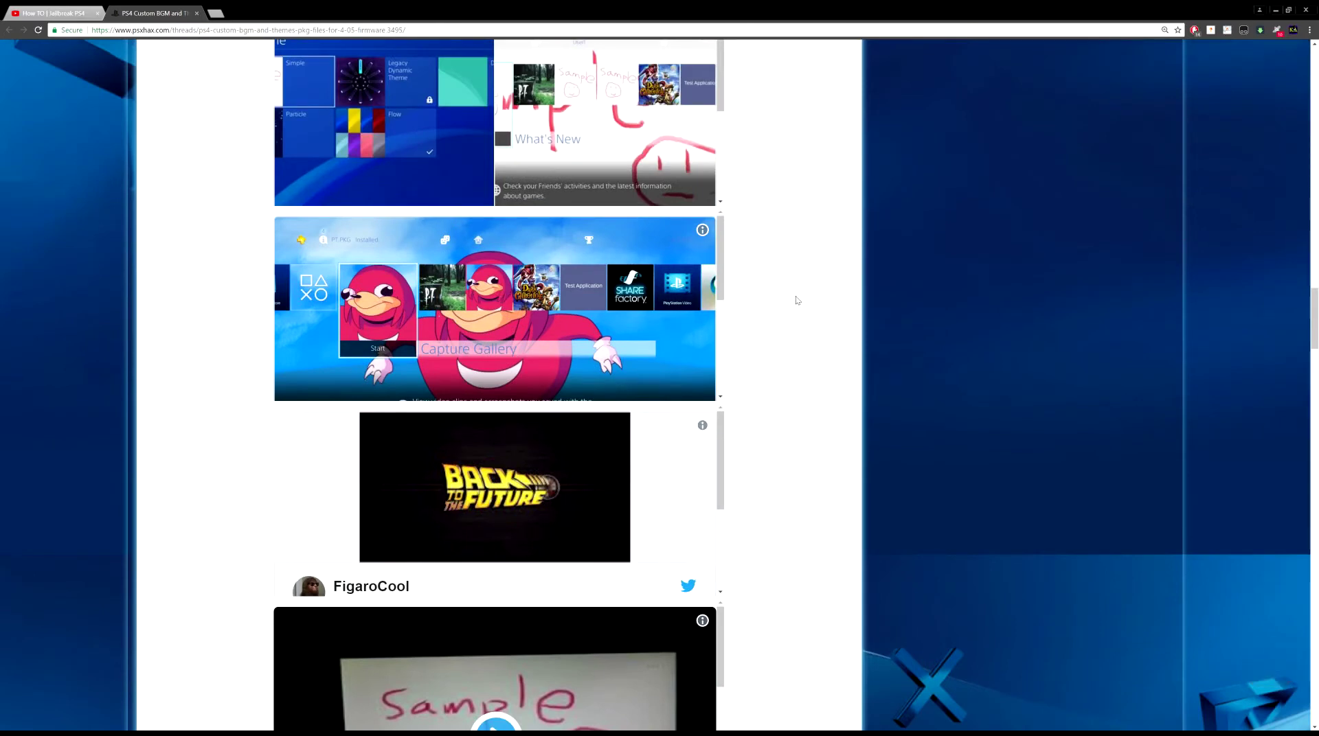
{"action": "scroll", "coordinate": [803, 309], "scroll_direction": "up", "scroll_amount": 2}
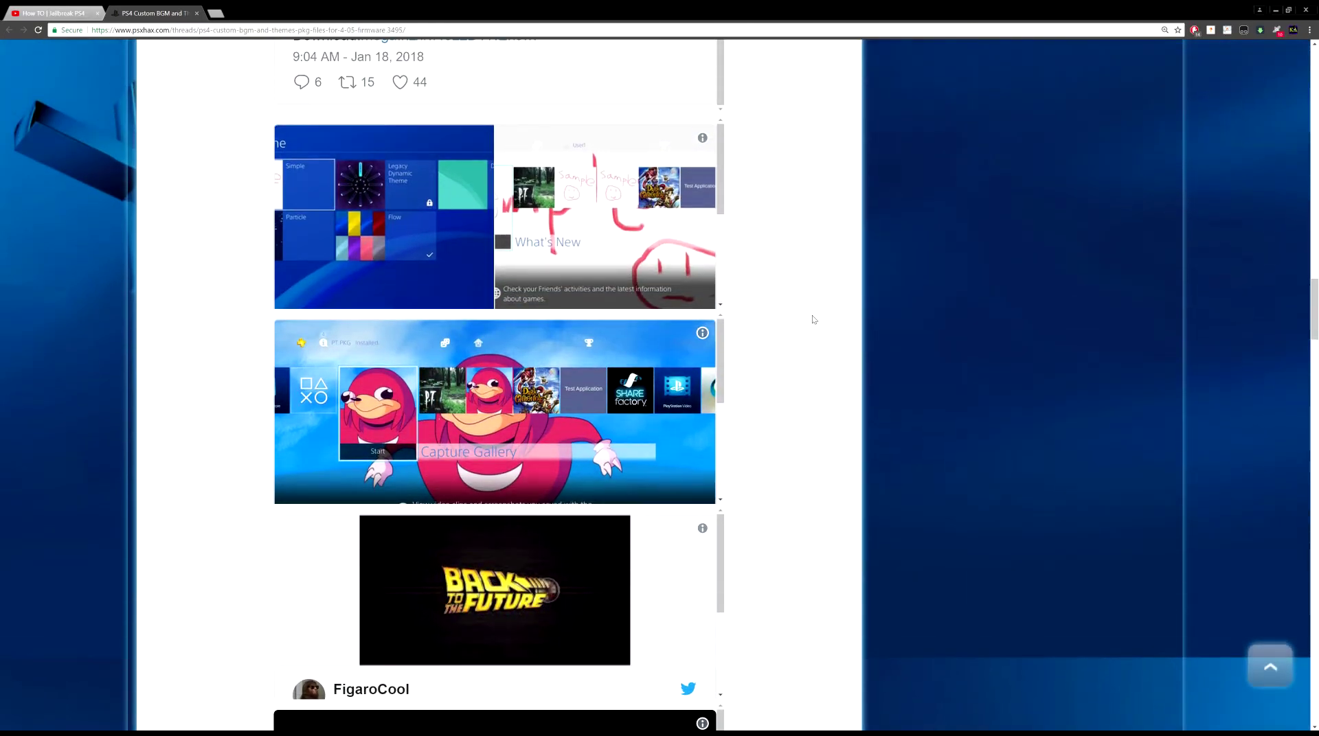
{"action": "scroll", "coordinate": [812, 319], "scroll_direction": "up", "scroll_amount": 2}
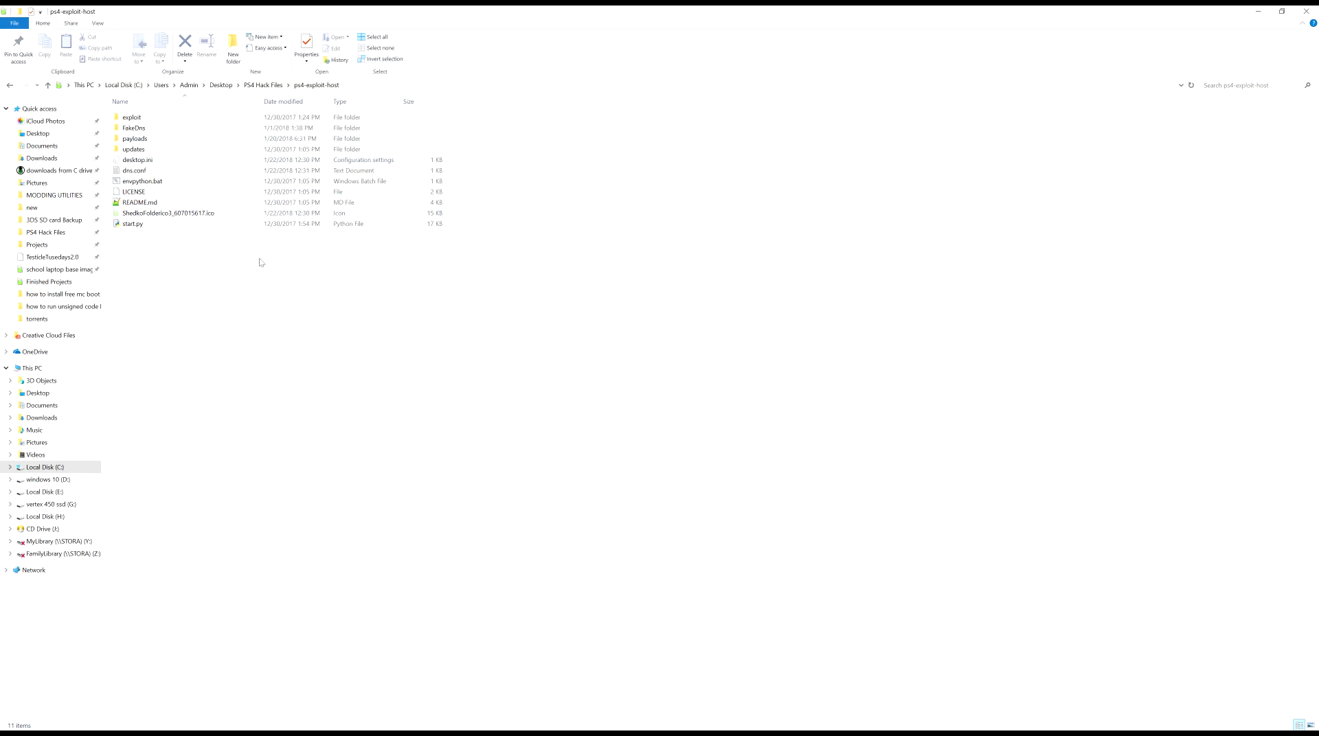
Launch Command Prompt as administrator and run color 0a for green console text
{"action": "key", "text": "super"}
{"action": "type", "text": "cmd"}
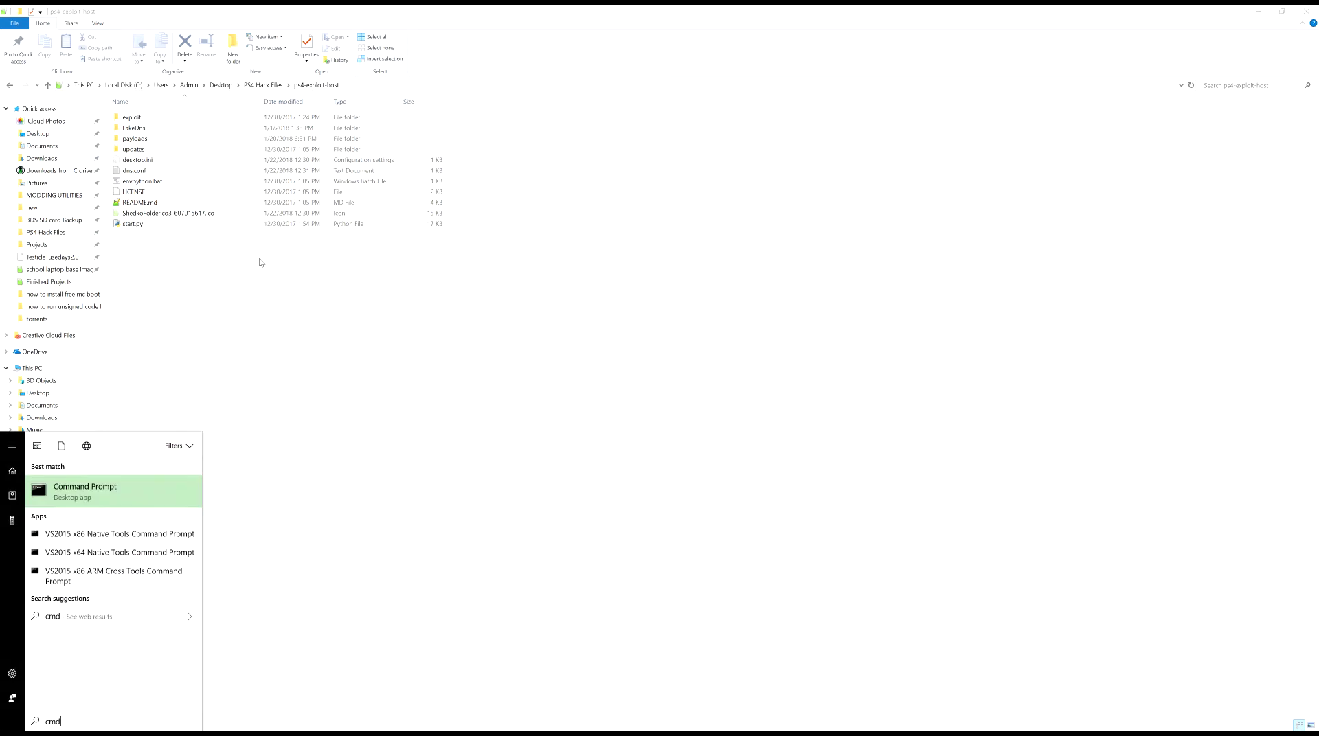
{"action": "key", "text": "shift+F10"}
{"action": "key", "text": "Return"}
{"action": "key", "text": "Return"}
{"action": "type", "text": "color 0a"}
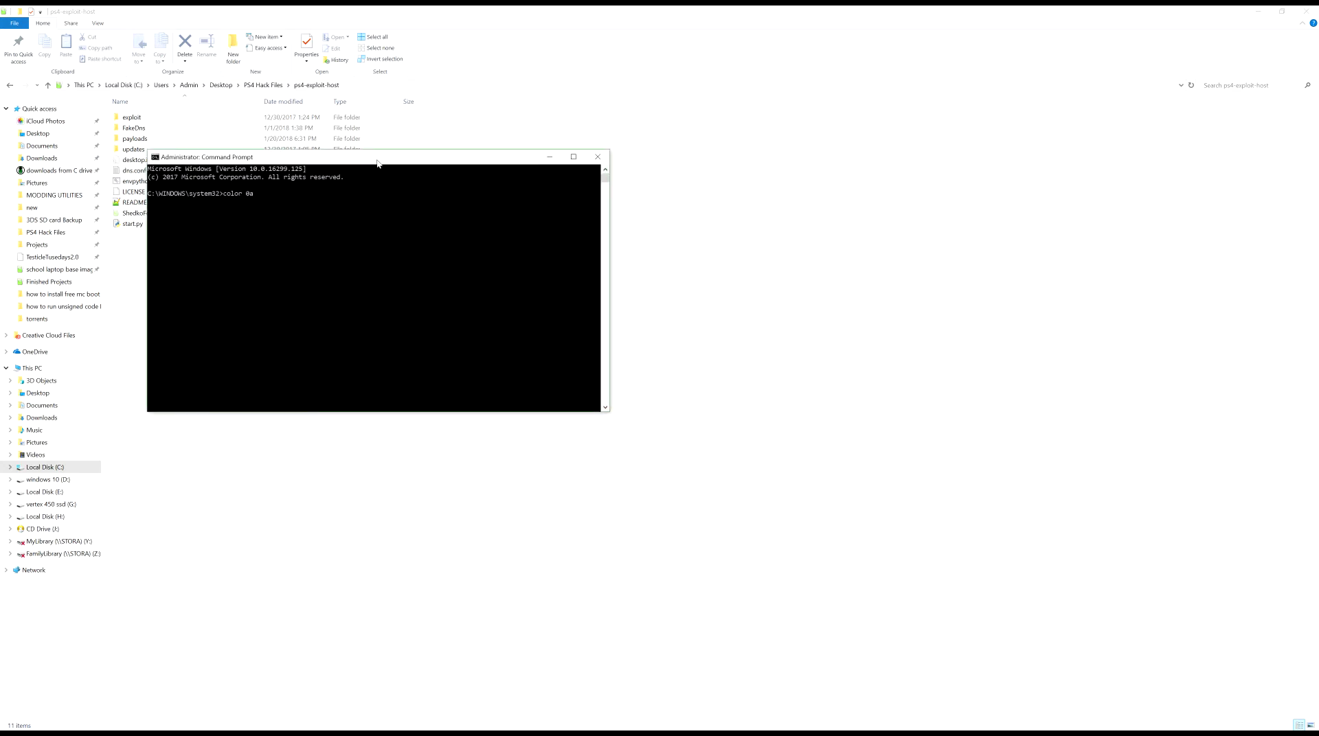
{"action": "key", "text": "Return"}
Clear the console with cls and move the window lower on screen
{"action": "type", "text": "s"}
{"action": "key", "text": "Return"}
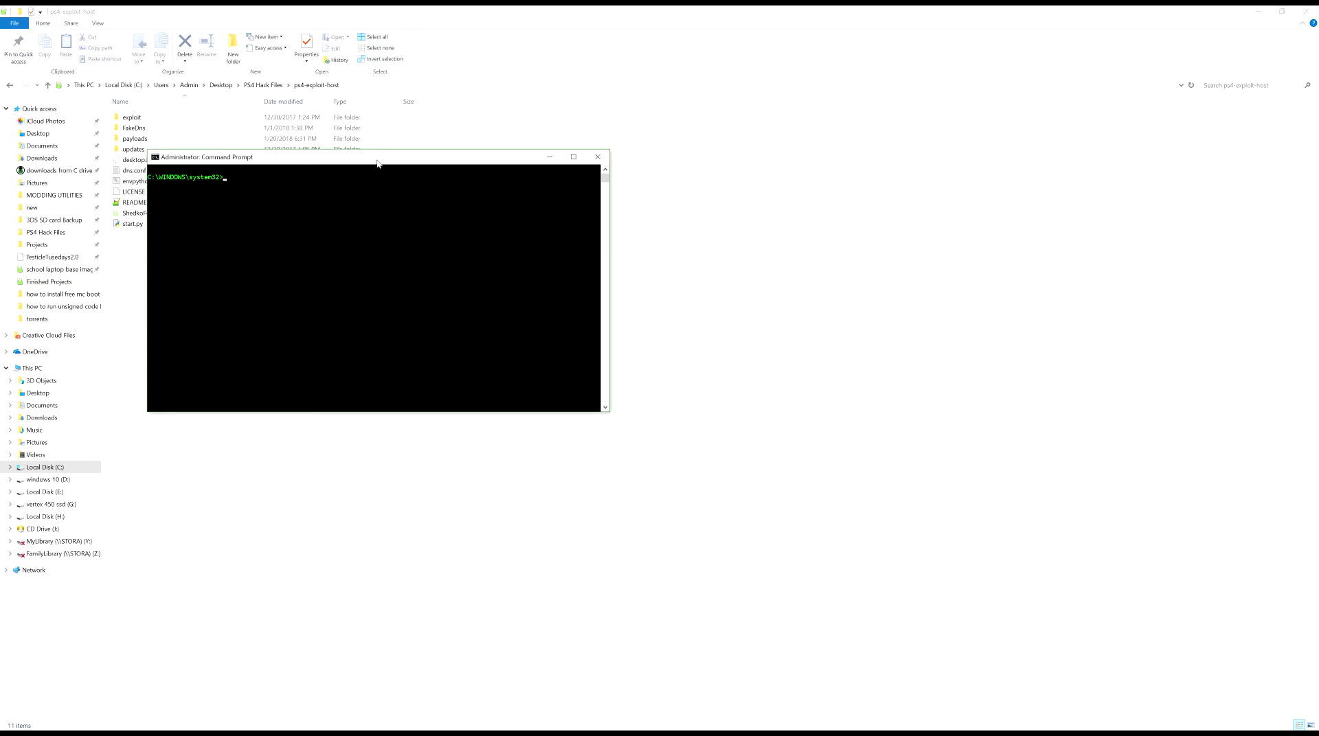
{"action": "left_click_drag", "start_coordinate": [377, 163], "coordinate": [401, 353]}
Copy the ps4-exploit-host folder path from Explorer and cd into it in the console
{"action": "left_click", "coordinate": [449, 84]}
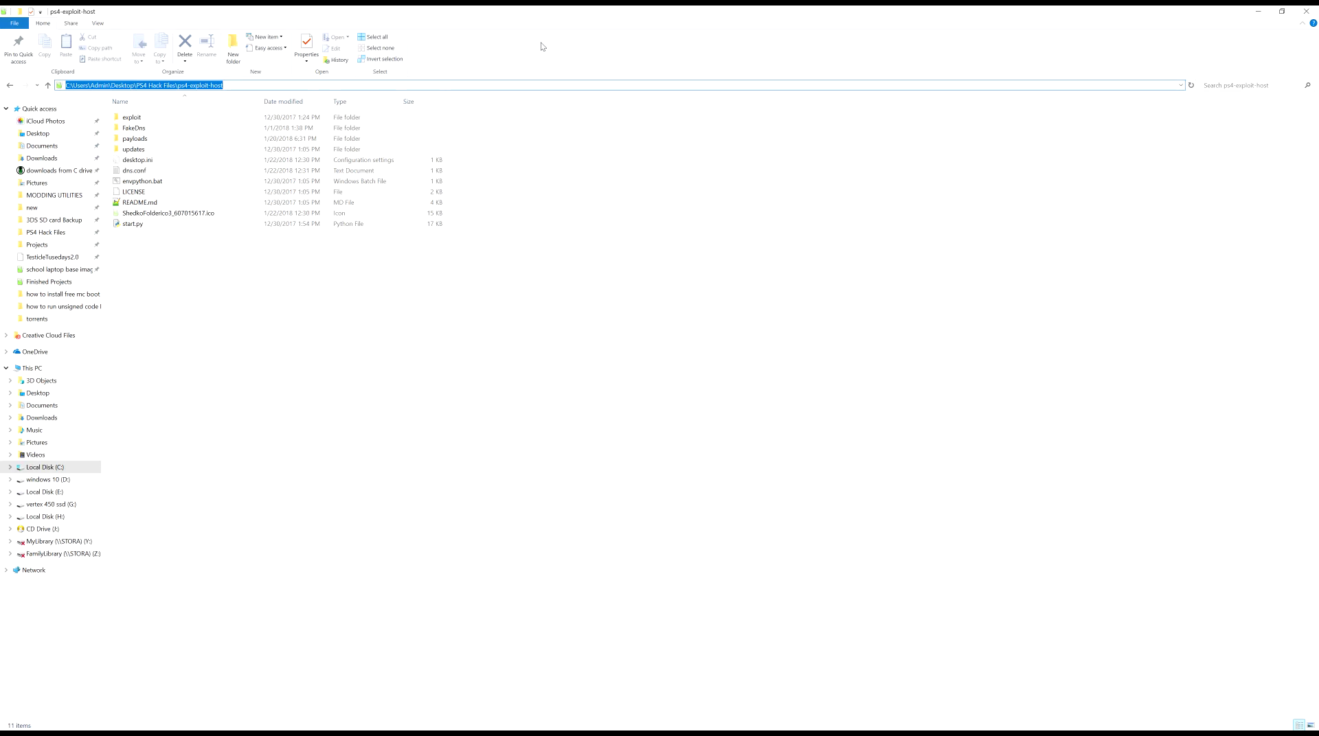
{"action": "key", "text": "alt+Tab"}
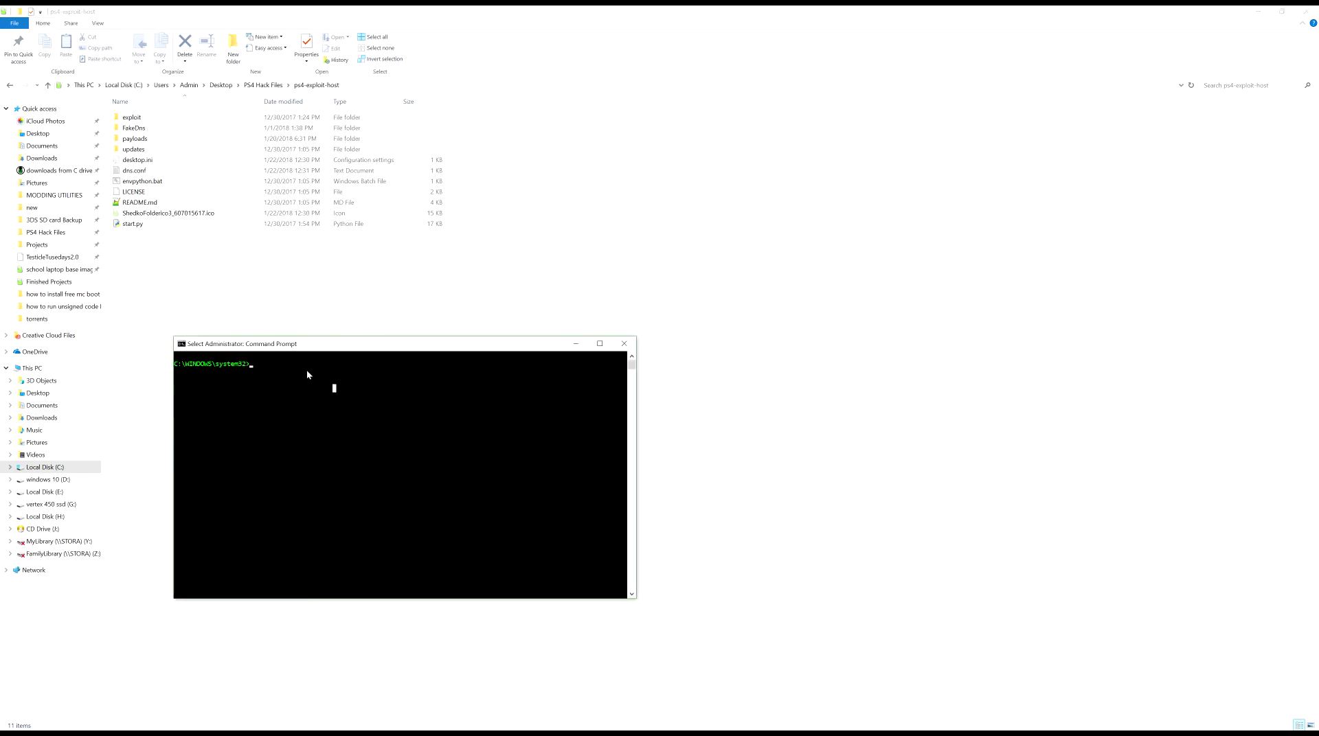
{"action": "left_click", "coordinate": [472, 84]}
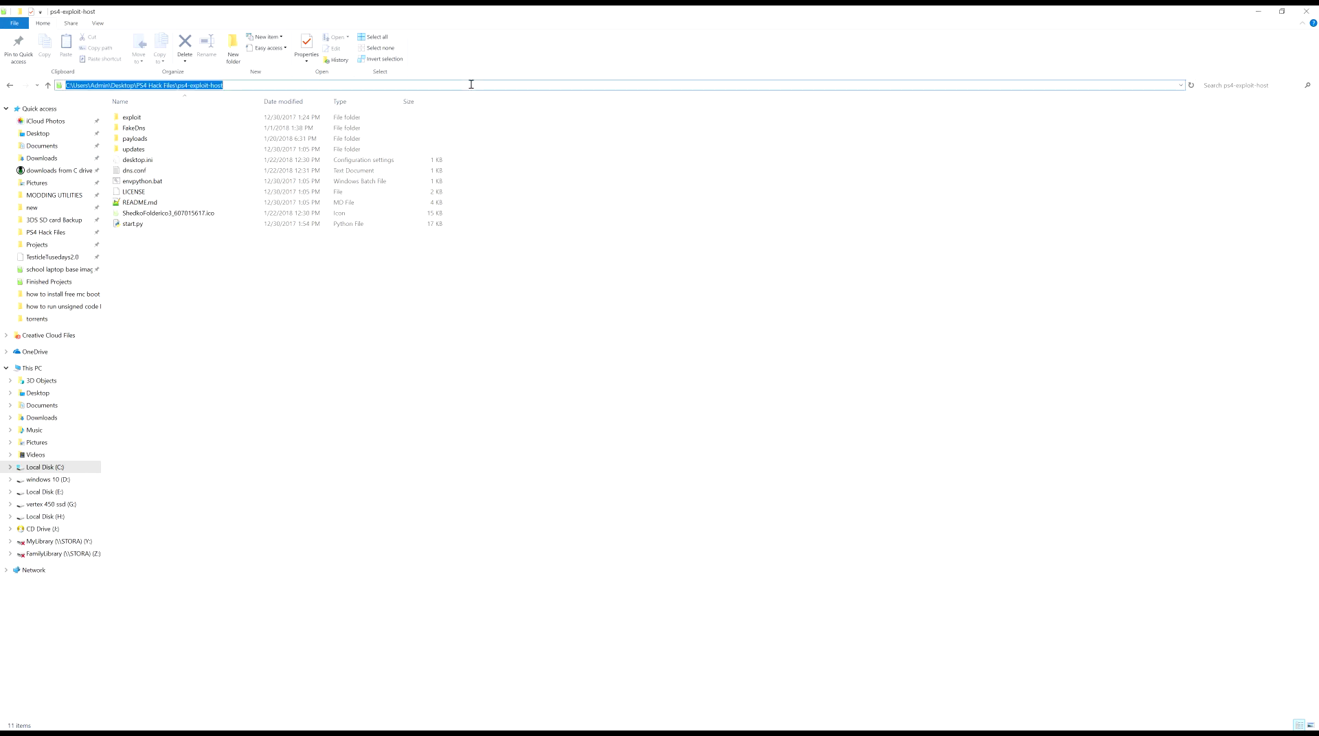
{"action": "key", "text": "alt+Tab"}
{"action": "type", "text": "C:\\Users\\Admin\\Desktop\\PS4 Hack Files\\ps4-exploit-host"}
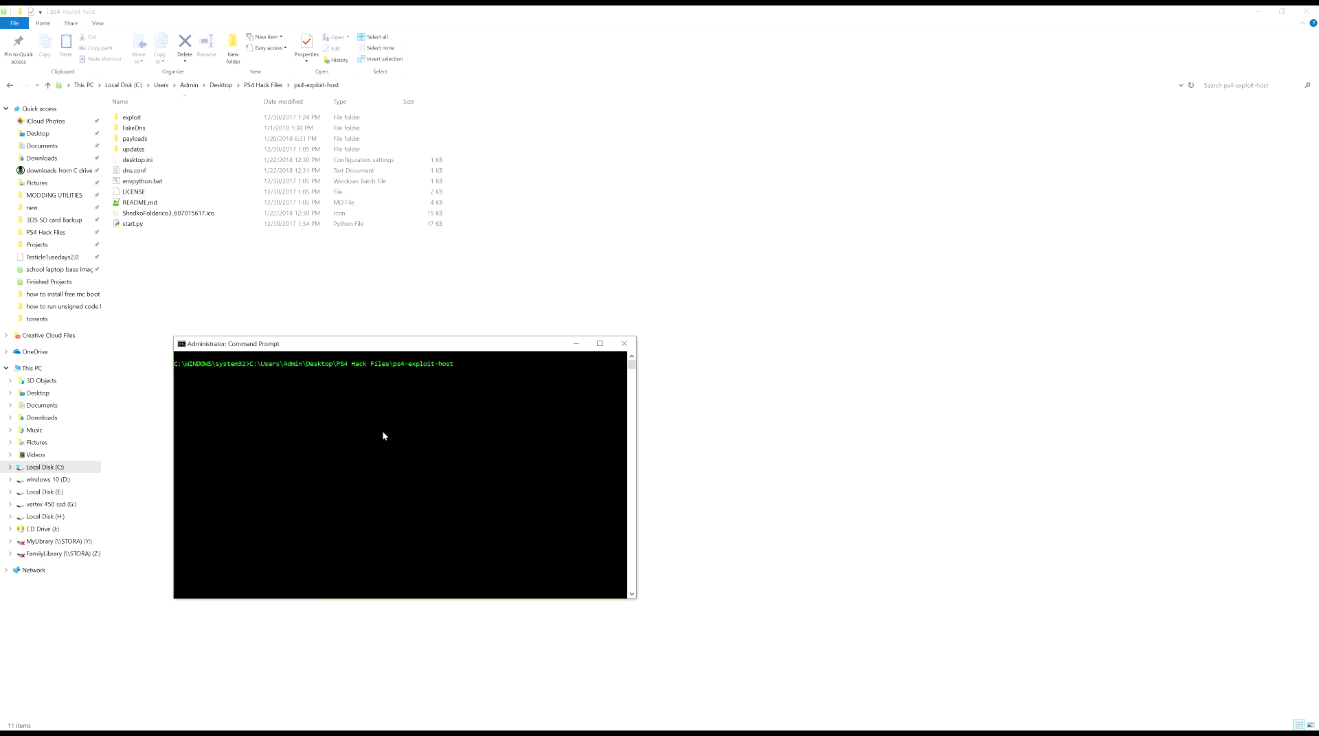
{"action": "key", "text": "Home"}
{"action": "type", "text": "cd"}
{"action": "key", "text": "Return"}
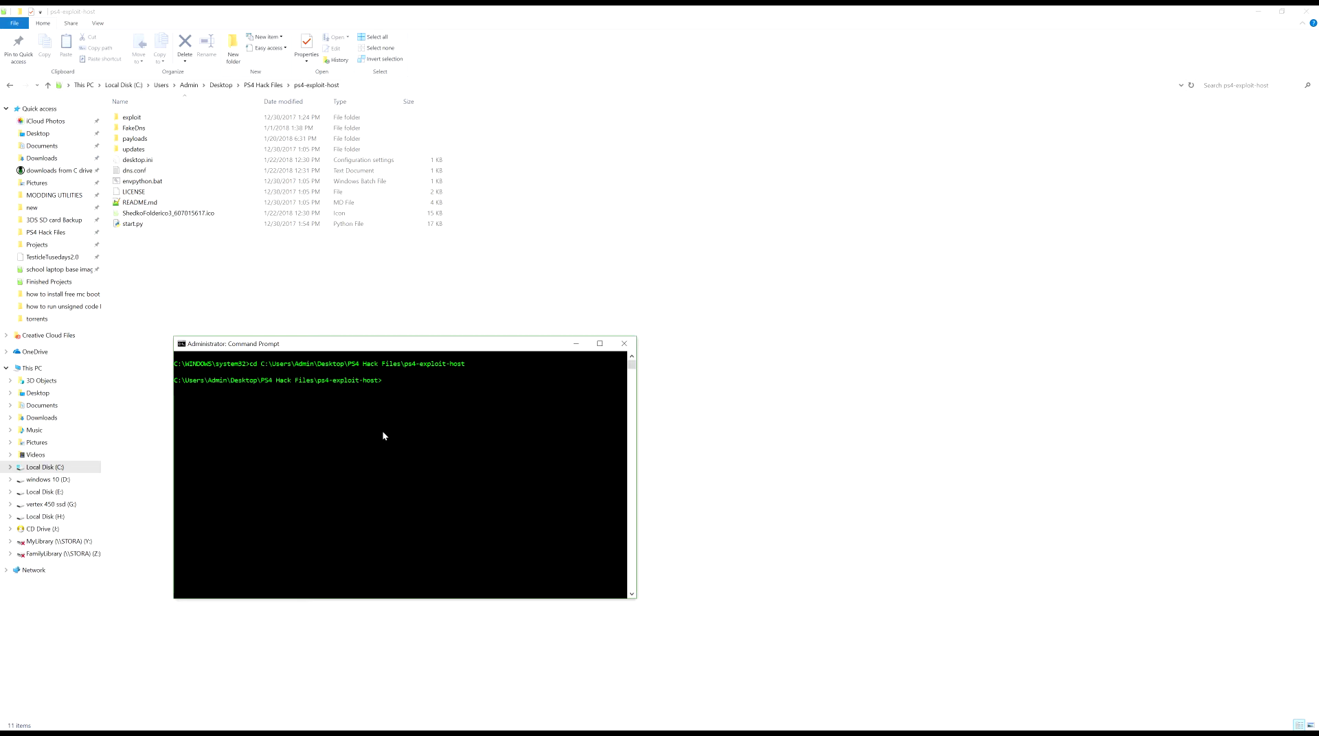
{"action": "mouse_move", "coordinate": [477, 347]}
{"action": "left_mouse_down"}
{"action": "mouse_move", "coordinate": [465, 374]}
{"action": "mouse_move", "coordinate": [356, 419]}
{"action": "mouse_move", "coordinate": [319, 469]}
{"action": "left_mouse_up"}
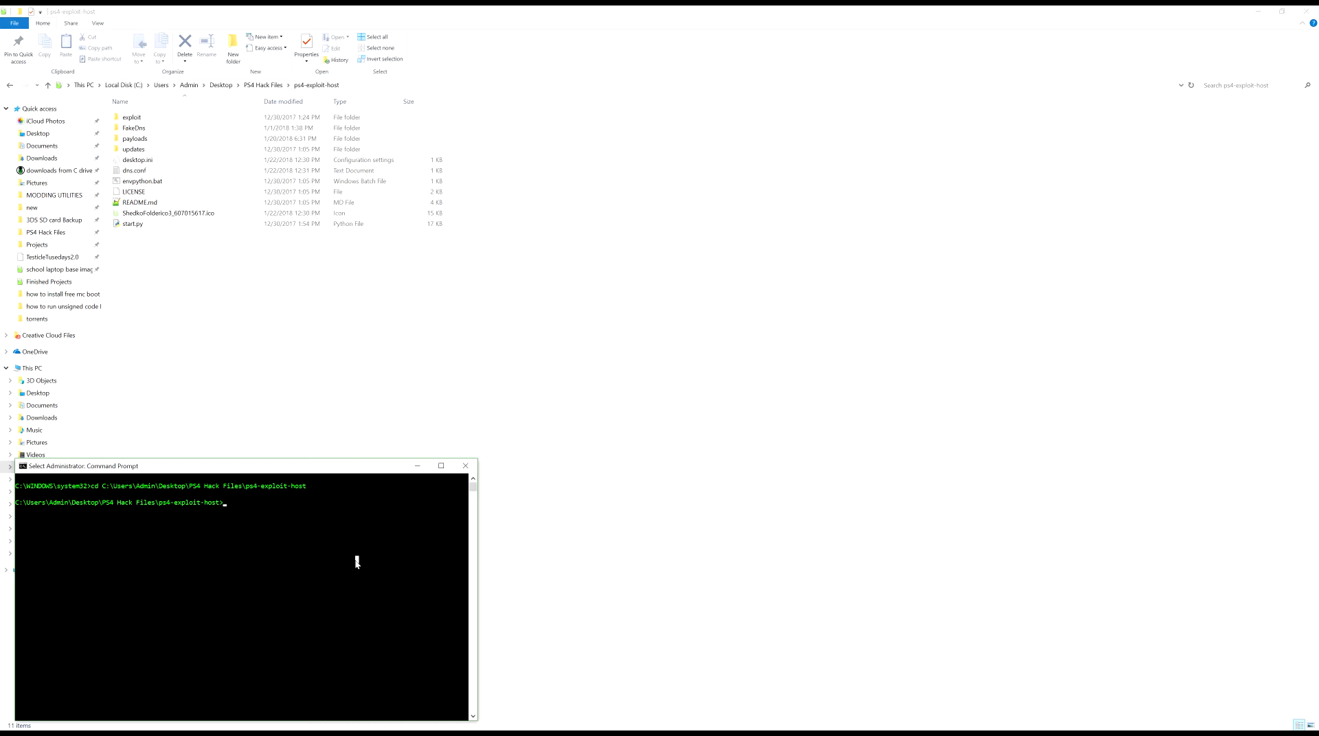
Run start.py and choose 1 to host the first exploit
{"action": "type", "text": "start/."}
{"action": "type", "text": ".py"}
{"action": "key", "text": "Return"}
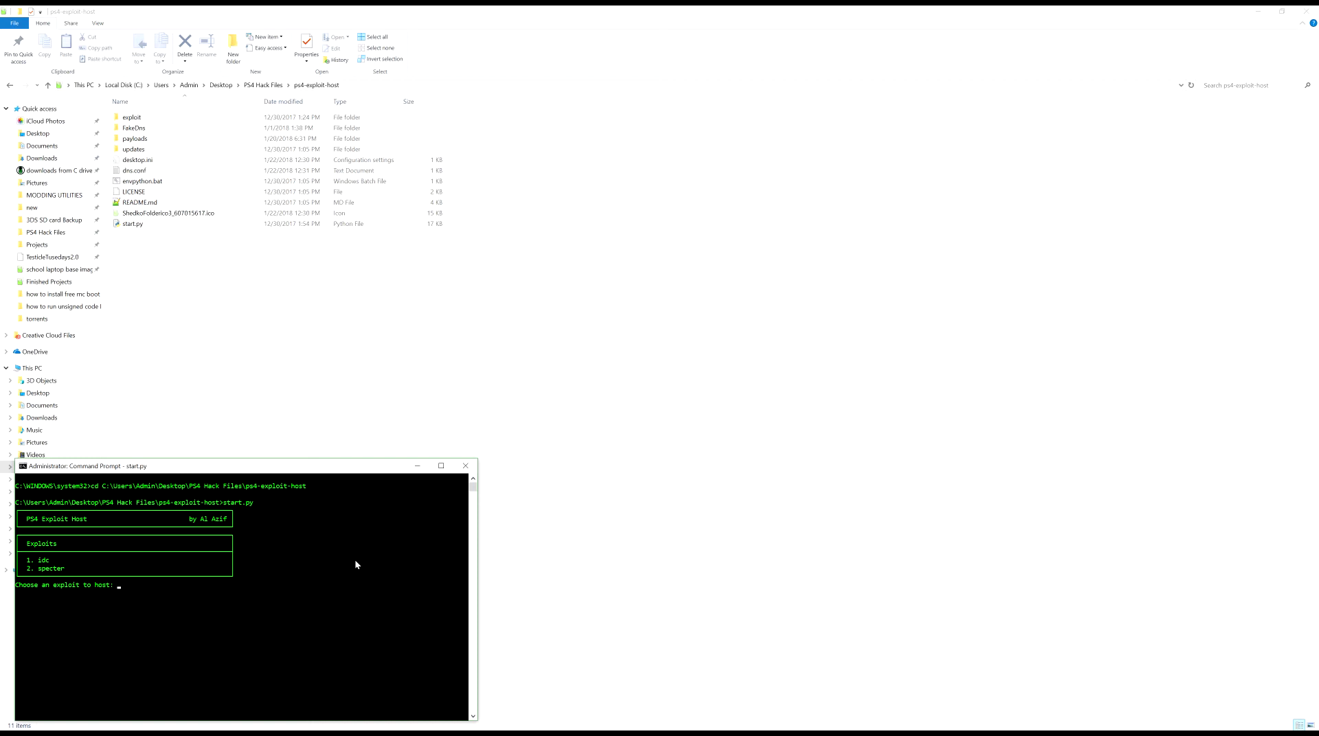
{"action": "type", "text": "1"}
{"action": "key", "text": "Return"}
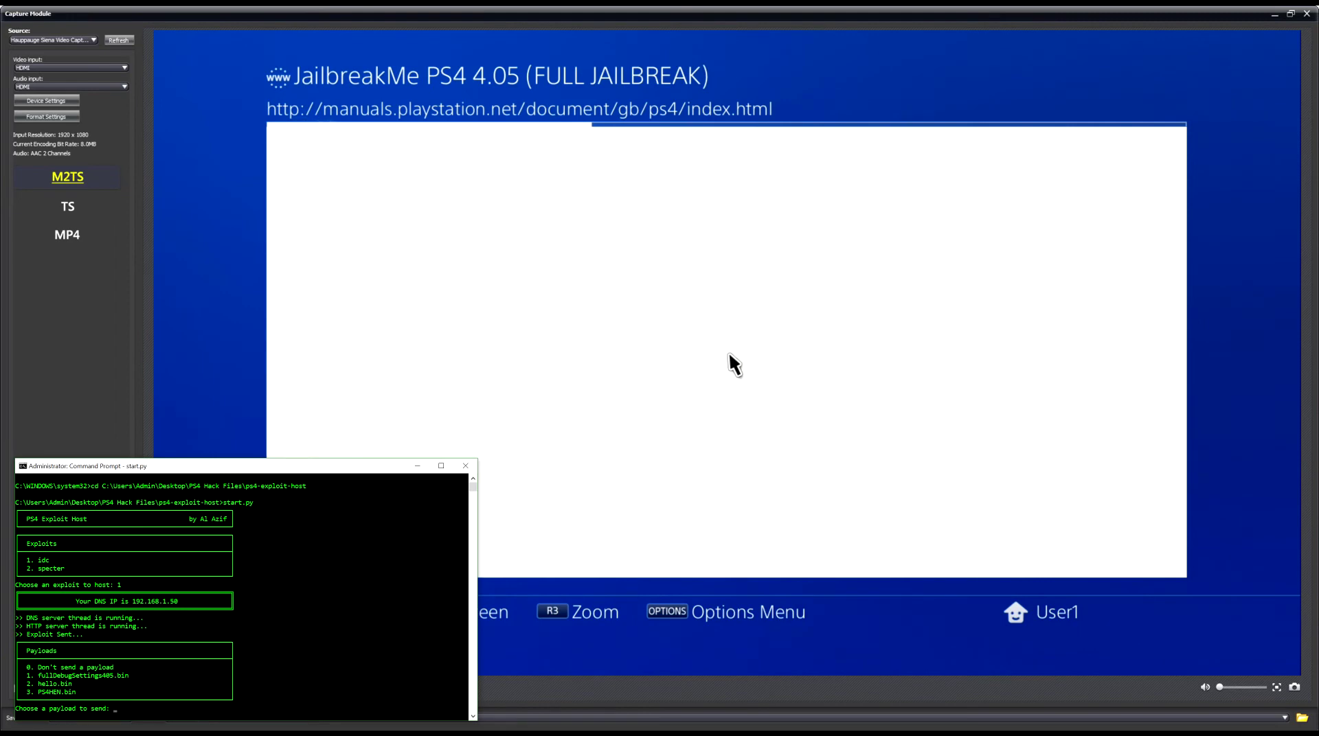
Enter 3 to send the PS4HEN.bin payload, then bring the PS4 capture view forward
{"action": "type", "text": "3"}
{"action": "key", "text": "Return"}
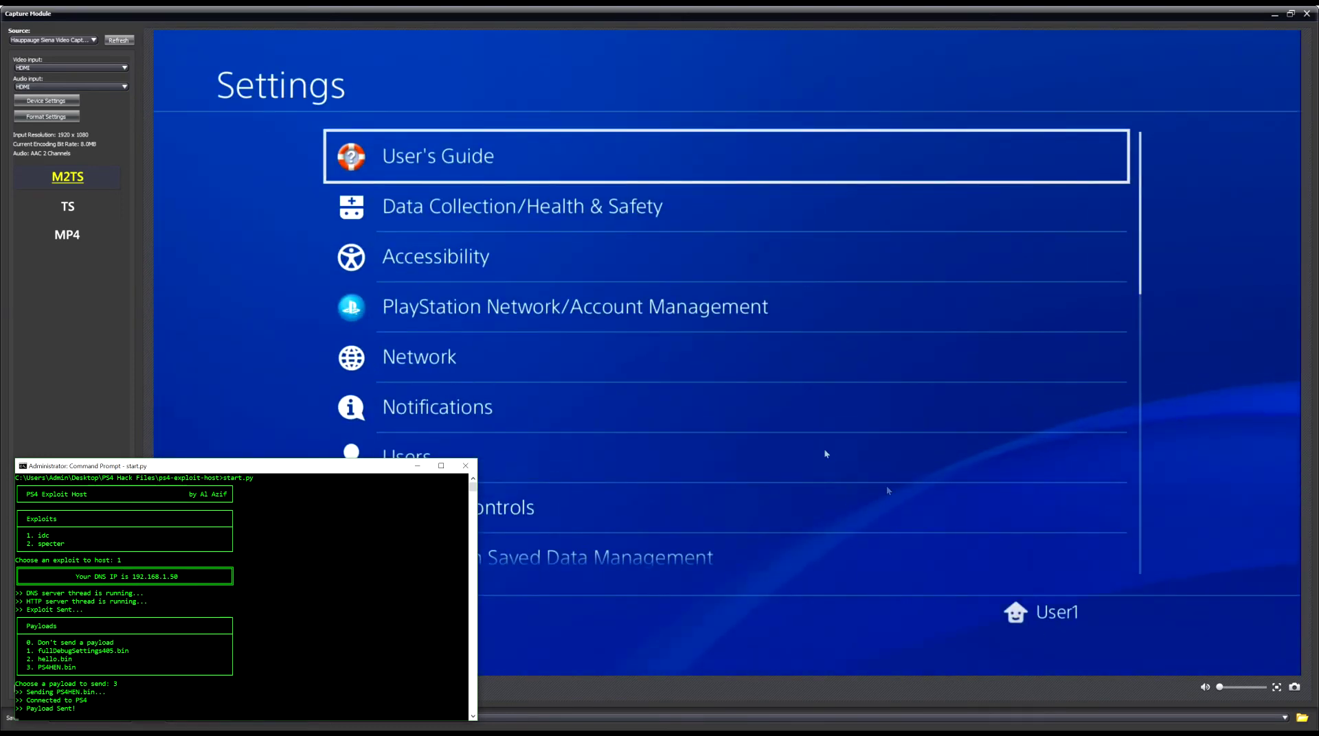
{"action": "left_click", "coordinate": [825, 451]}
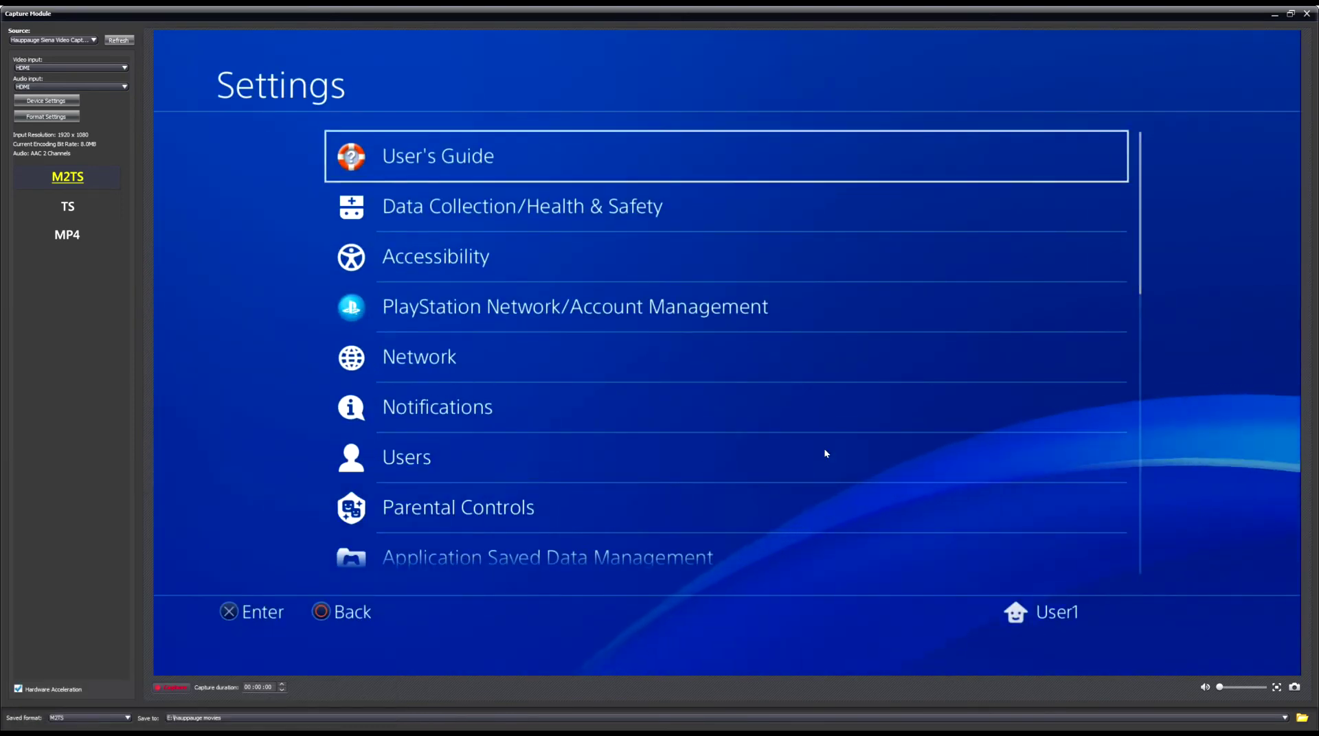